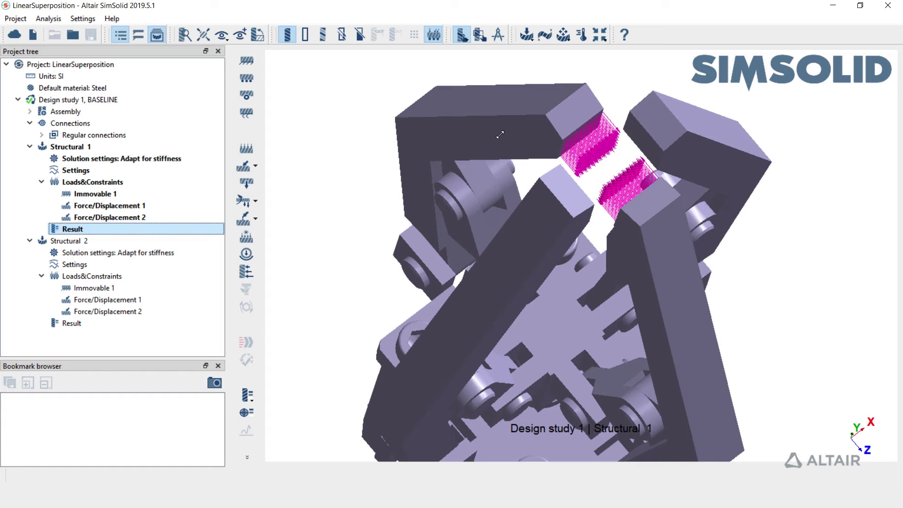
# - Examine the loads on the gripper finger tips for the Structural 1 and Structural 2 subcases
pyautogui.scroll(-5, 393, 274)
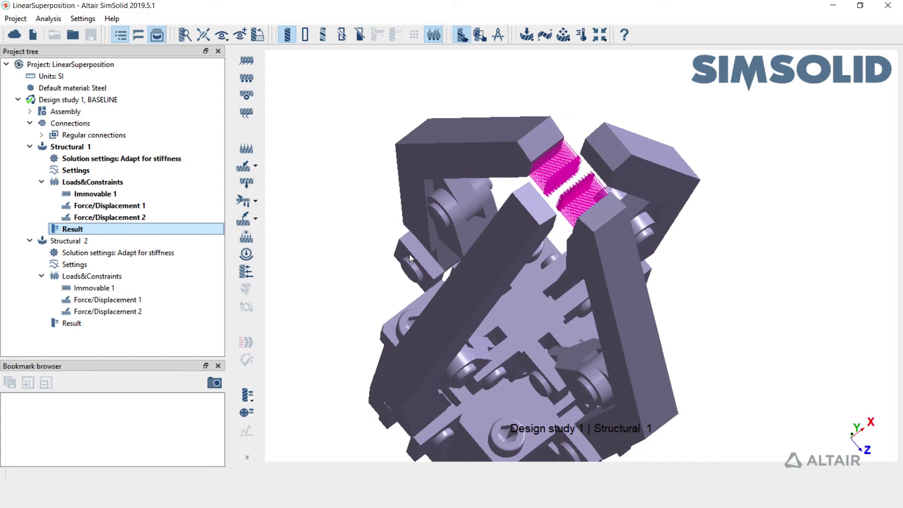
pyautogui.moveTo(455, 315); pyautogui.dragTo(362, 268)
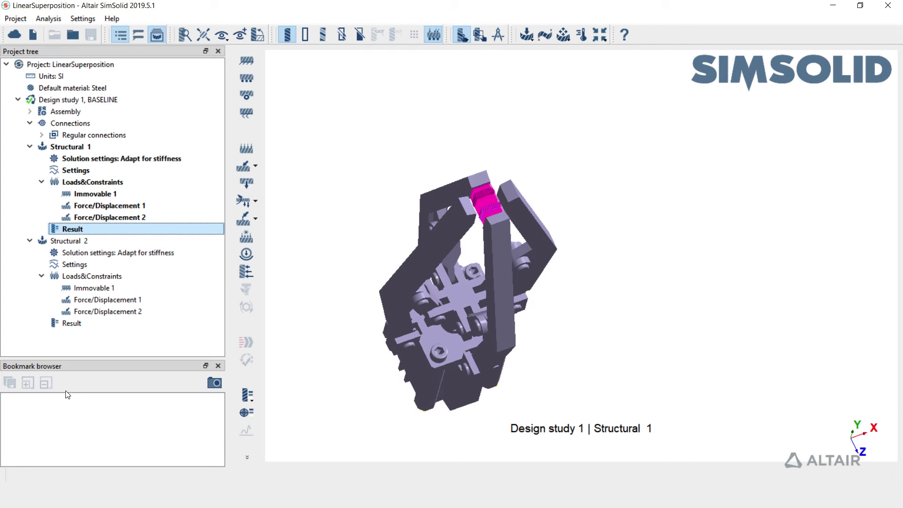
pyautogui.click(72, 323)
pyautogui.moveTo(538, 244); pyautogui.dragTo(595, 194, button='right')
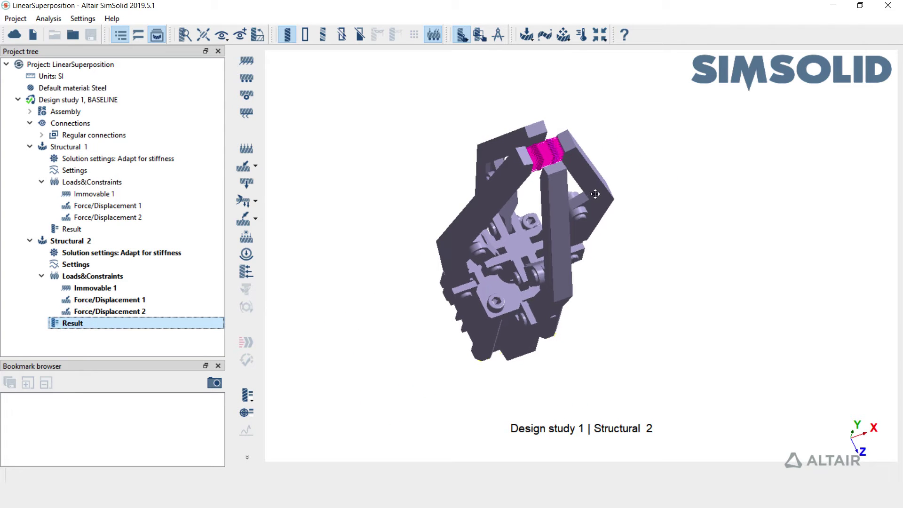
pyautogui.scroll(3, 547, 137)
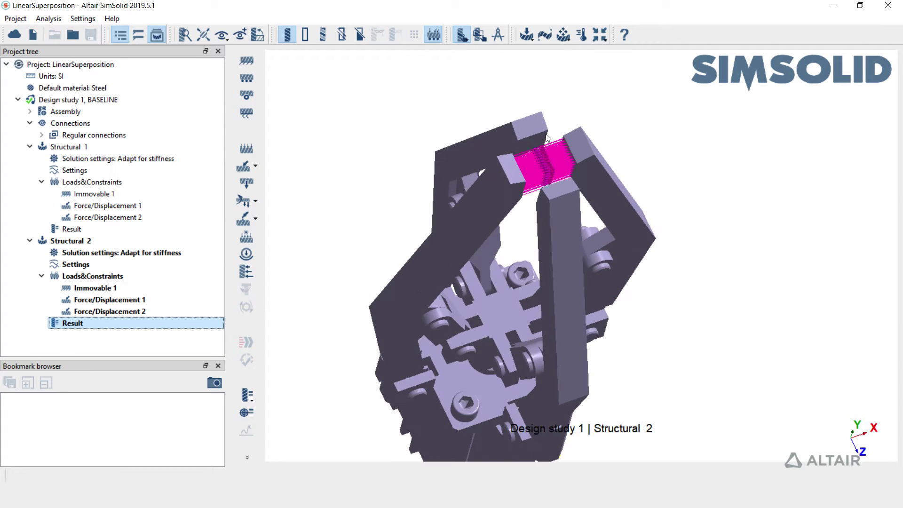
pyautogui.moveTo(715, 152); pyautogui.dragTo(719, 119)
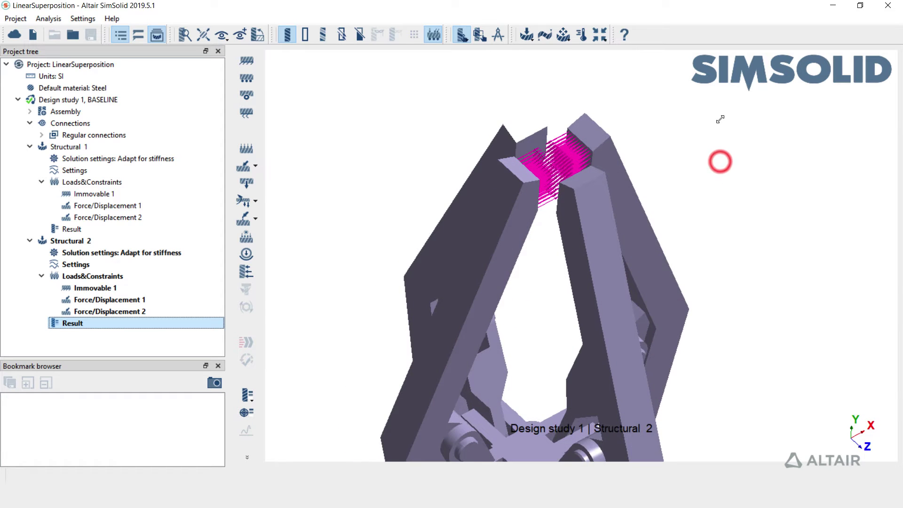
pyautogui.scroll(-3, 577, 194)
pyautogui.moveTo(533, 229); pyautogui.dragTo(485, 176, button='right')
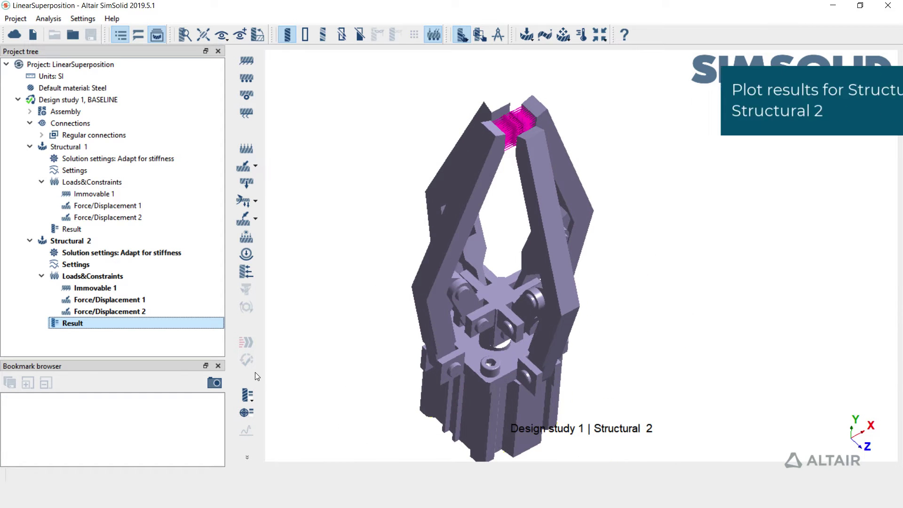
# - Plot and animate the displacement magnitude for Structural 2, and show the same animated plot for Structural 1
pyautogui.click(247, 396)
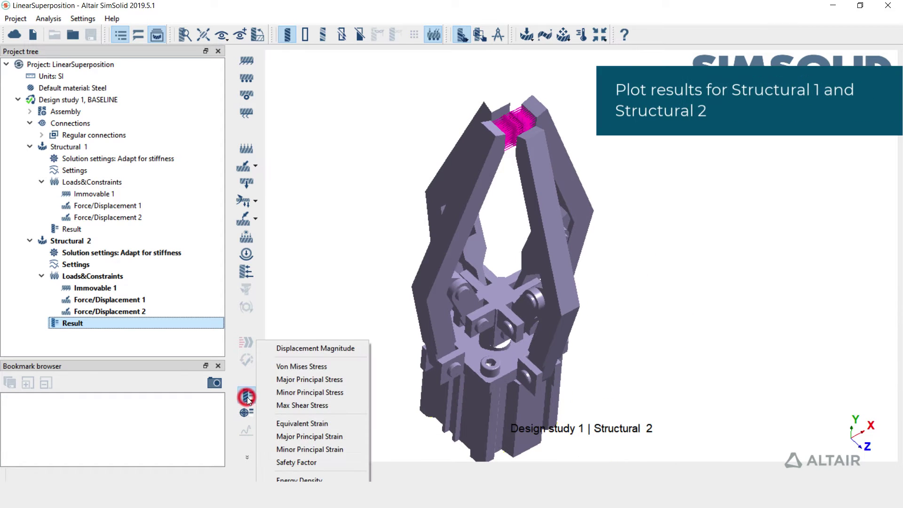
pyautogui.click(357, 347)
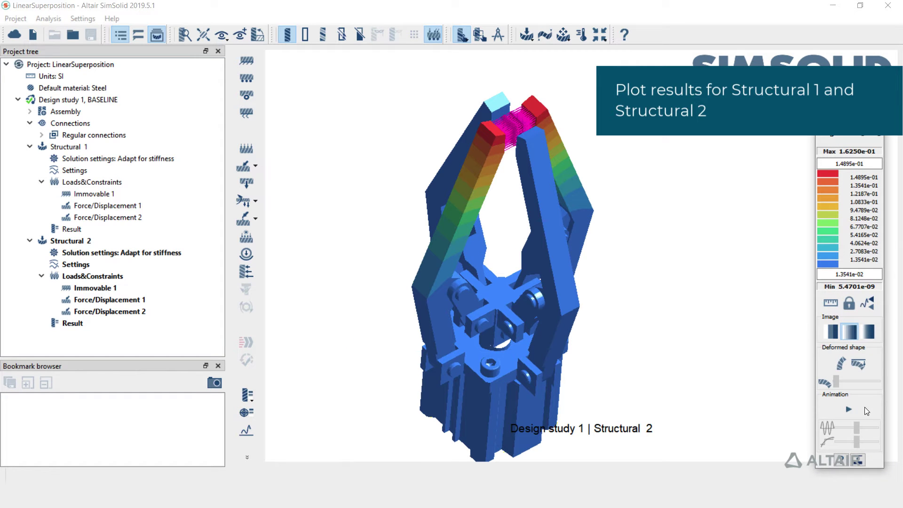
pyautogui.click(843, 410)
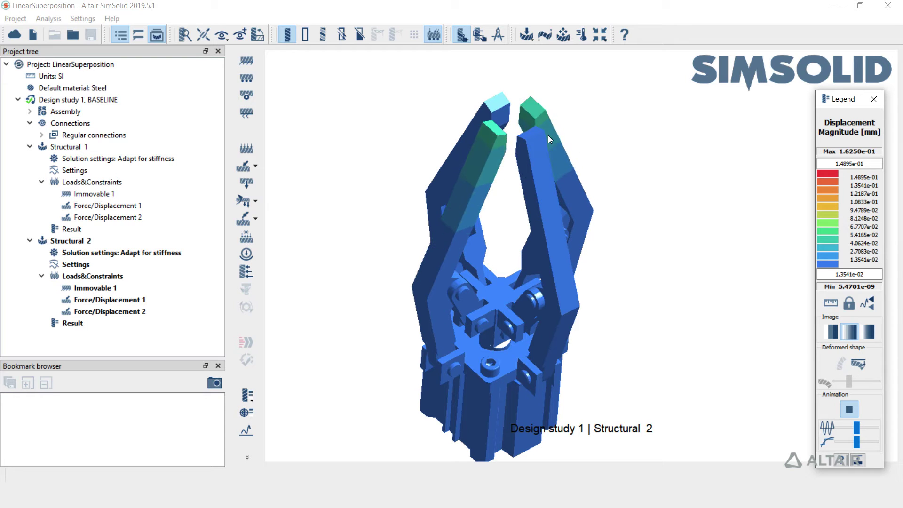
pyautogui.click(131, 229)
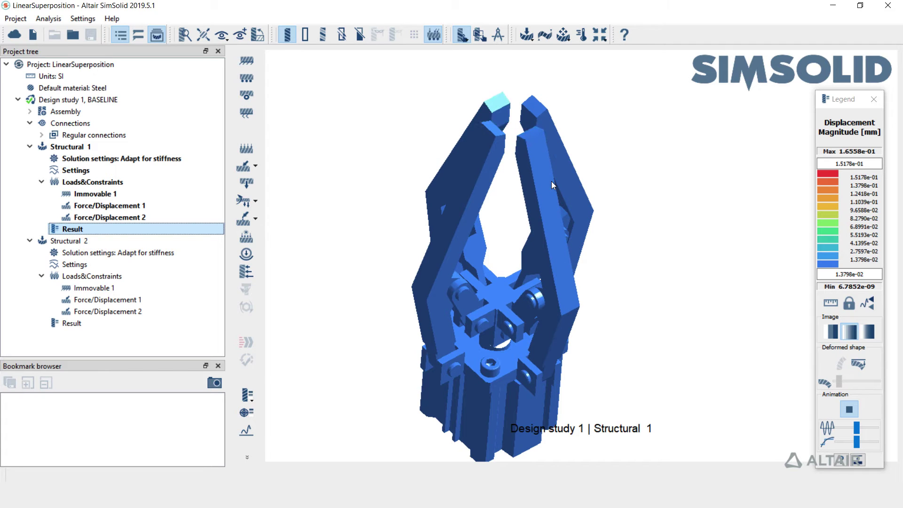
# - Create and solve a structural superposition combining Structural 1 and Structural 2, each with a scale of 1
pyautogui.click(604, 36)
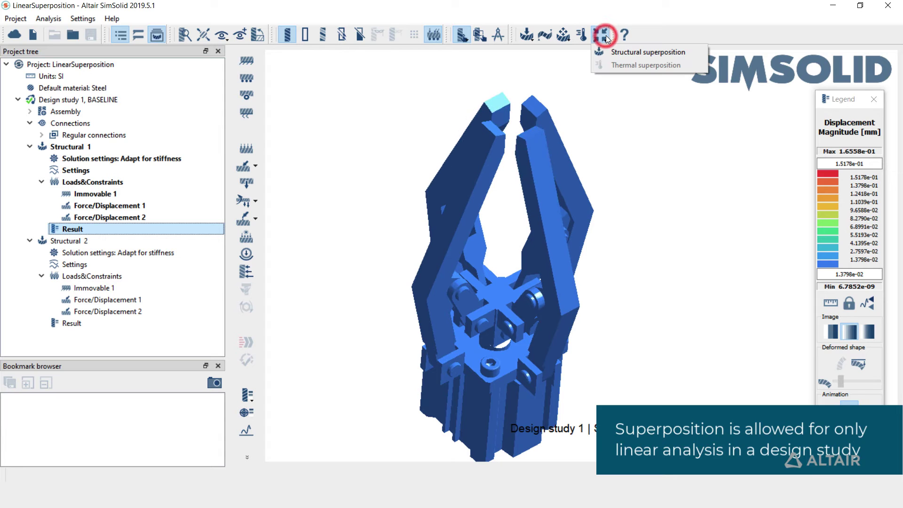
pyautogui.click(695, 52)
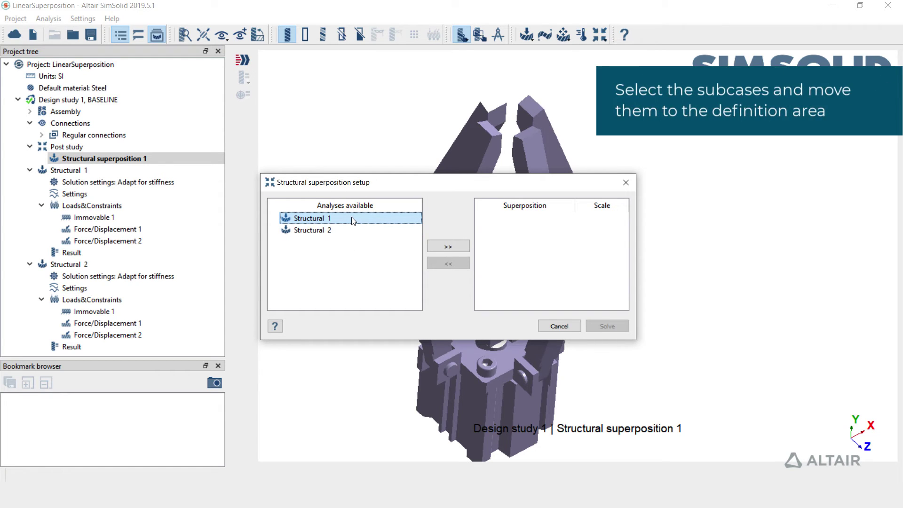
pyautogui.keyDown('shift'); pyautogui.click(356, 229); pyautogui.keyUp('shift')
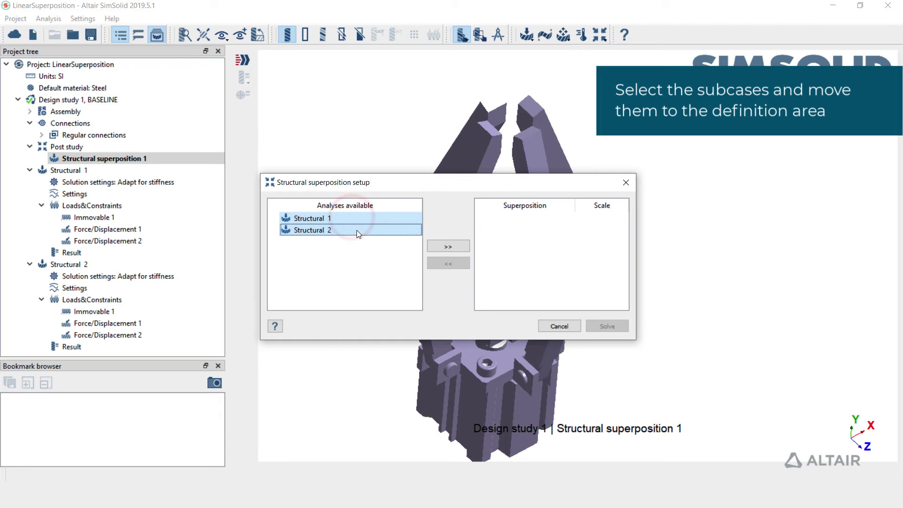
pyautogui.click(453, 246)
pyautogui.click(600, 218)
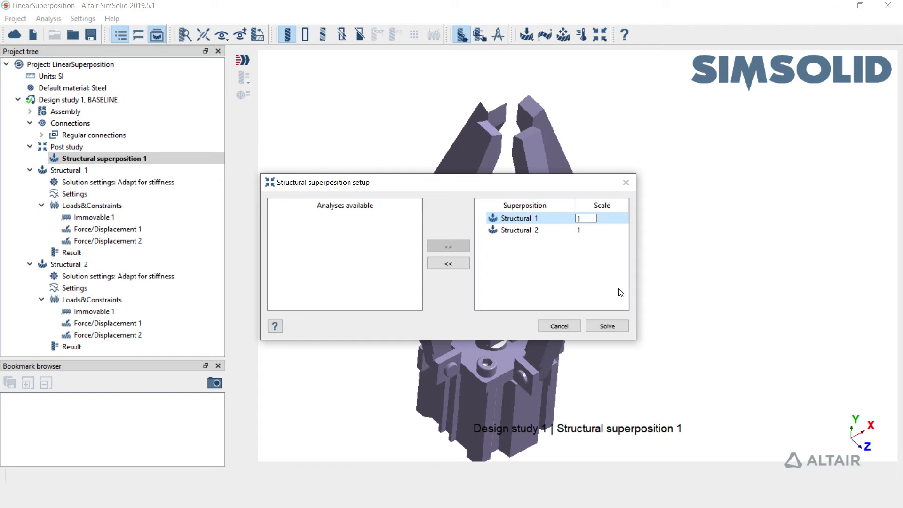
pyautogui.click(621, 327)
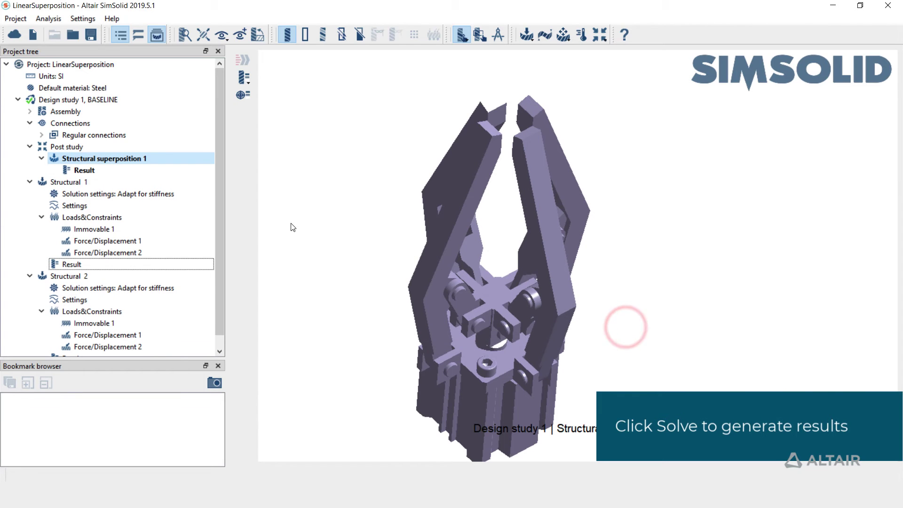
# - Plot the displacement magnitude for the Structural superposition 1 result and animate it
pyautogui.click(178, 170)
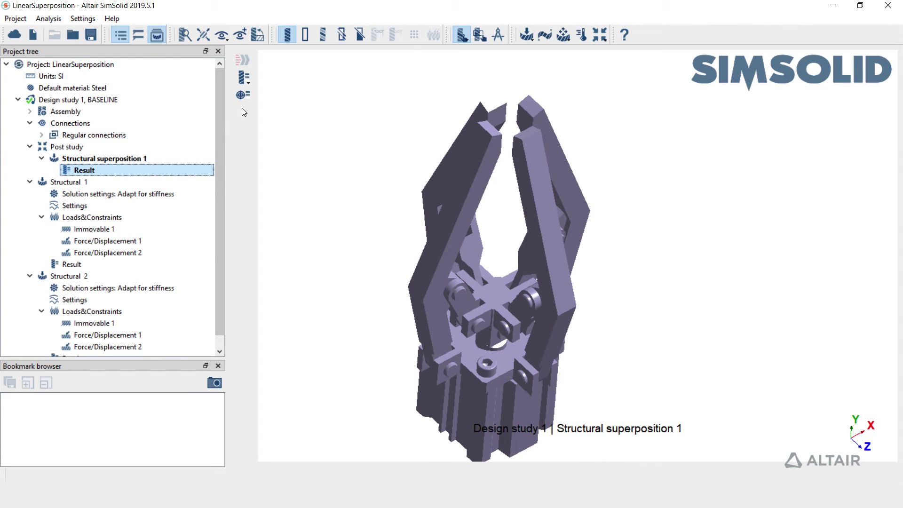
pyautogui.click(247, 77)
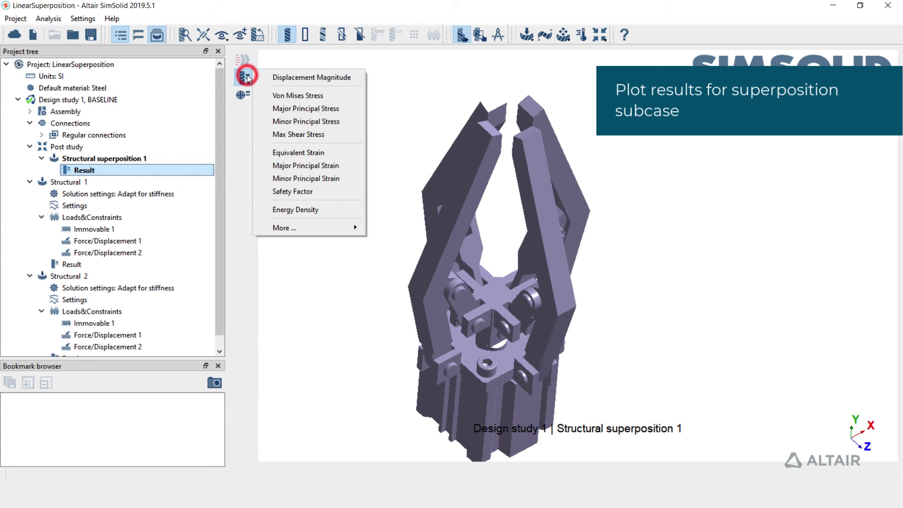
pyautogui.click(359, 76)
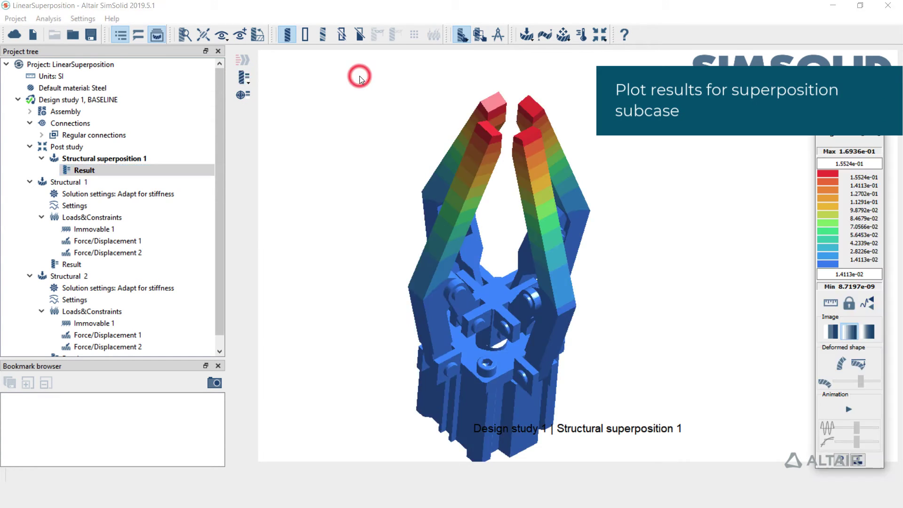
pyautogui.click(850, 408)
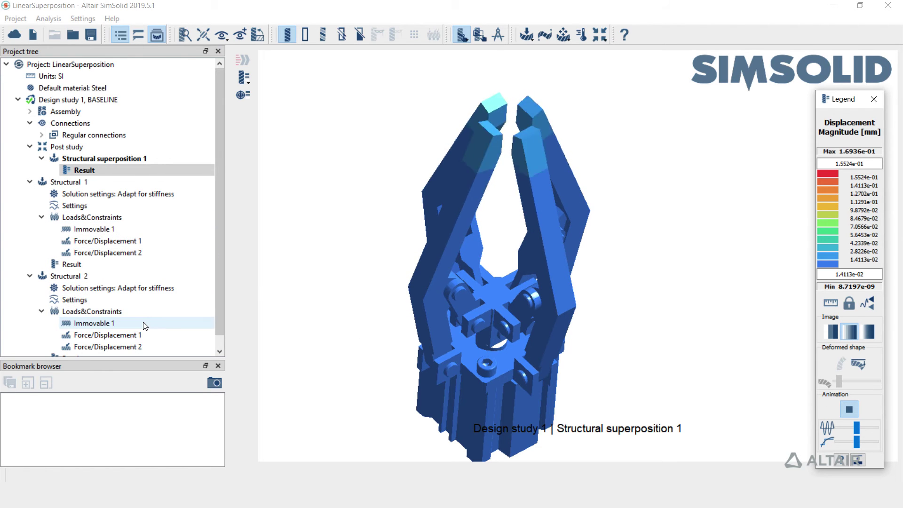
# - Compare the animated displacements of Structural 1 and Structural 2 with those of Structural superposition 1
pyautogui.click(105, 264)
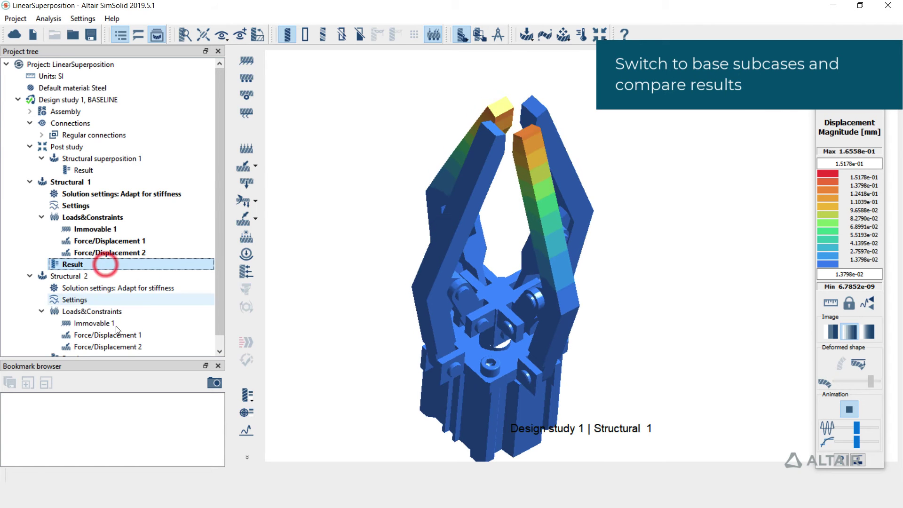
pyautogui.click(128, 348)
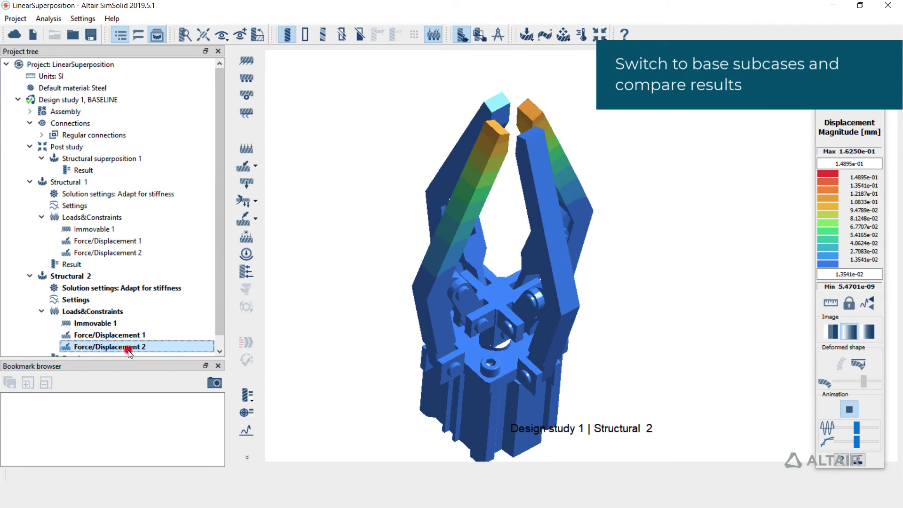
pyautogui.click(109, 169)
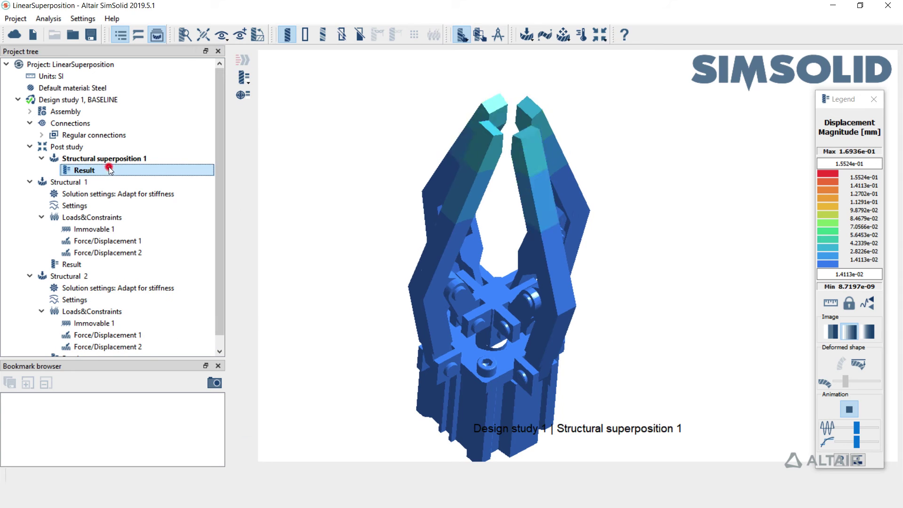
# - Query the superposition results with Pick Info at three points near the tips of different gripper fingers
pyautogui.click(244, 95)
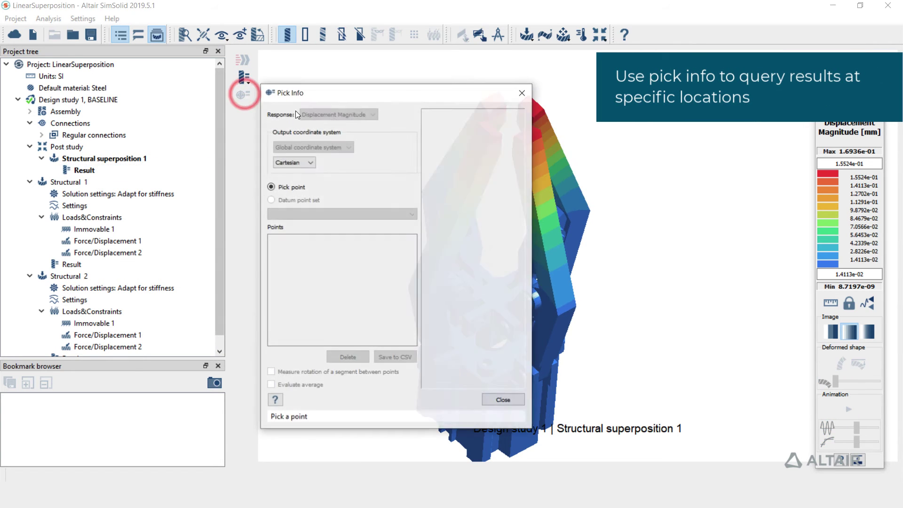
pyautogui.moveTo(447, 87); pyautogui.dragTo(309, 72)
pyautogui.click(479, 152)
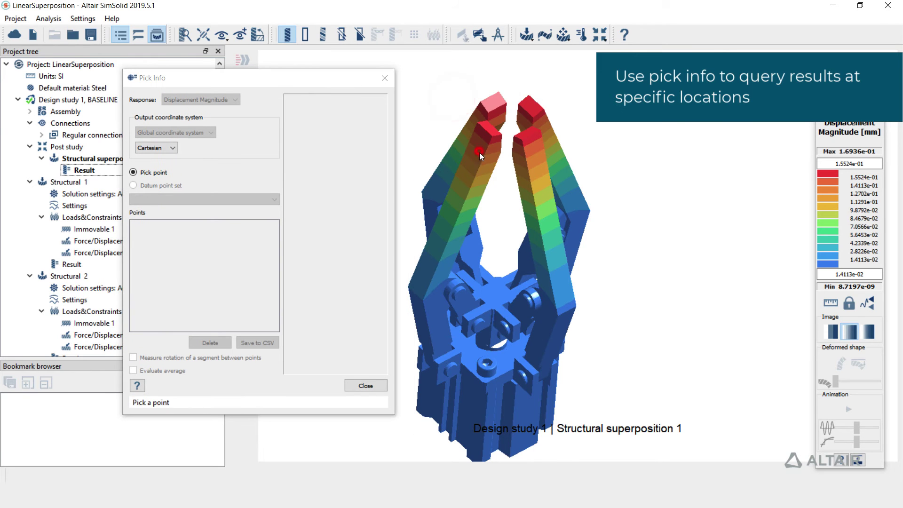
pyautogui.click(529, 164)
pyautogui.click(550, 140)
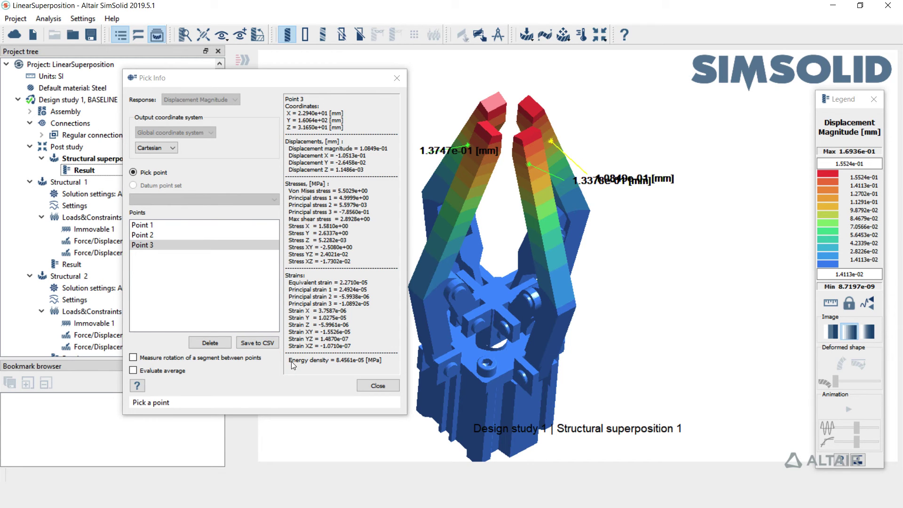
pyautogui.click(377, 386)
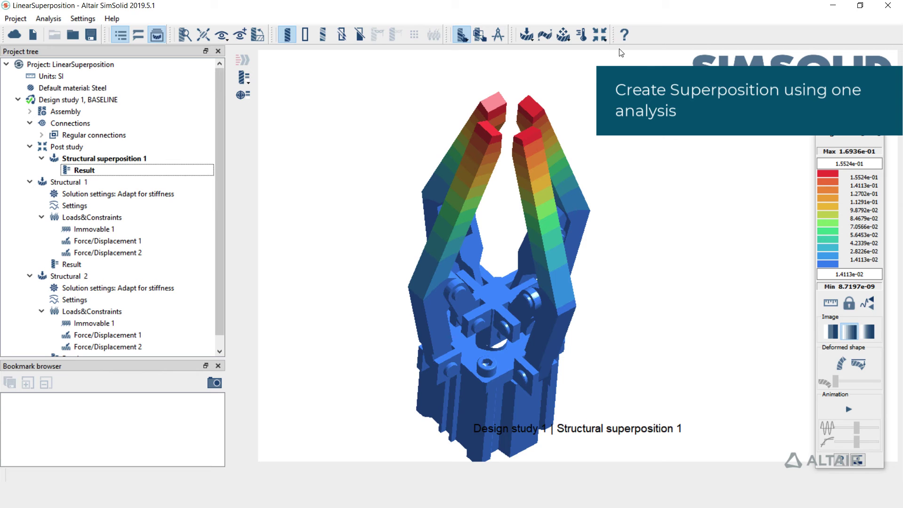
# - Create and solve a second structural superposition using only Structural 1 with a scale of 2
pyautogui.click(600, 36)
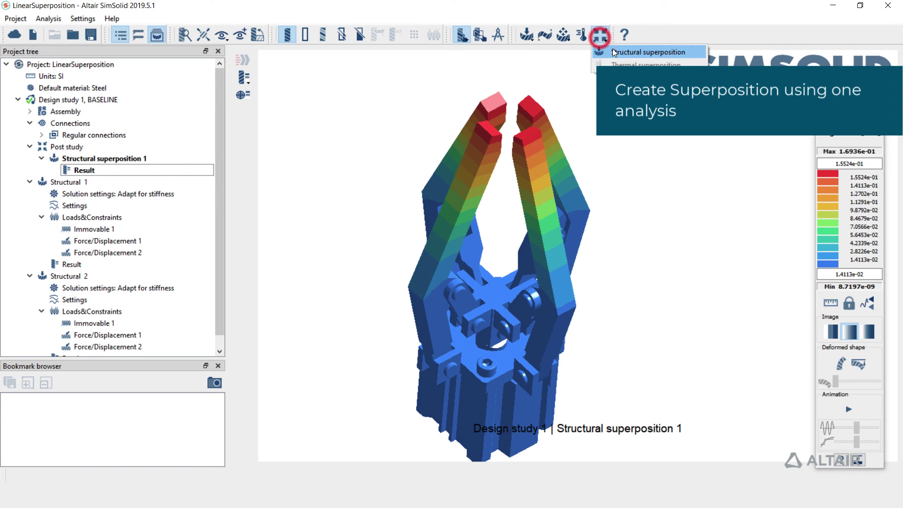
pyautogui.click(695, 52)
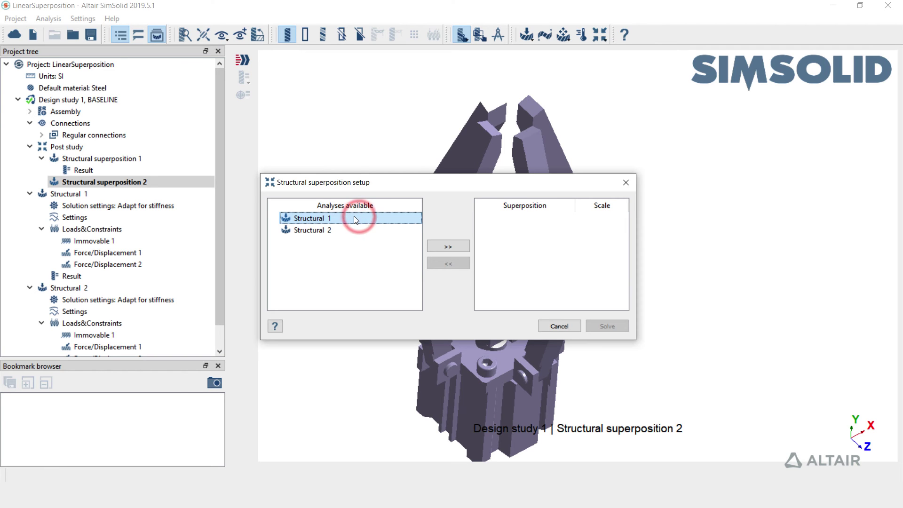
pyautogui.click(459, 246)
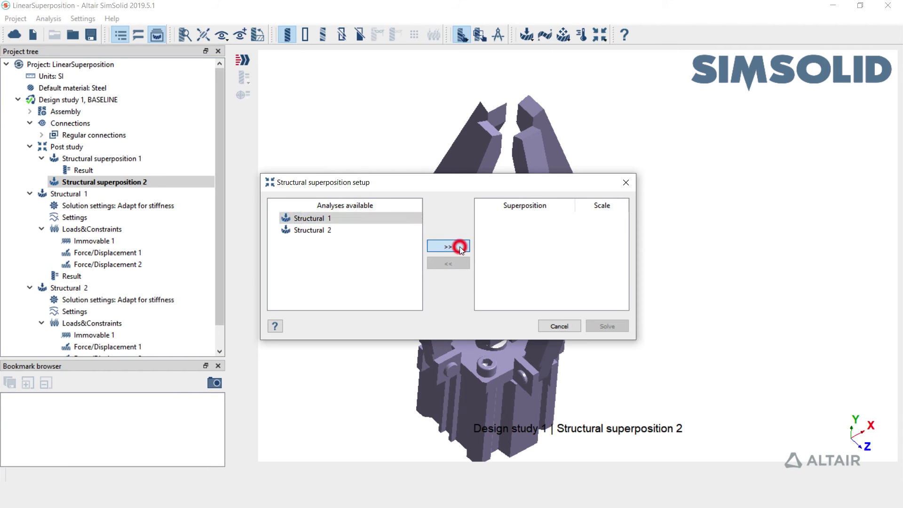
pyautogui.click(595, 219)
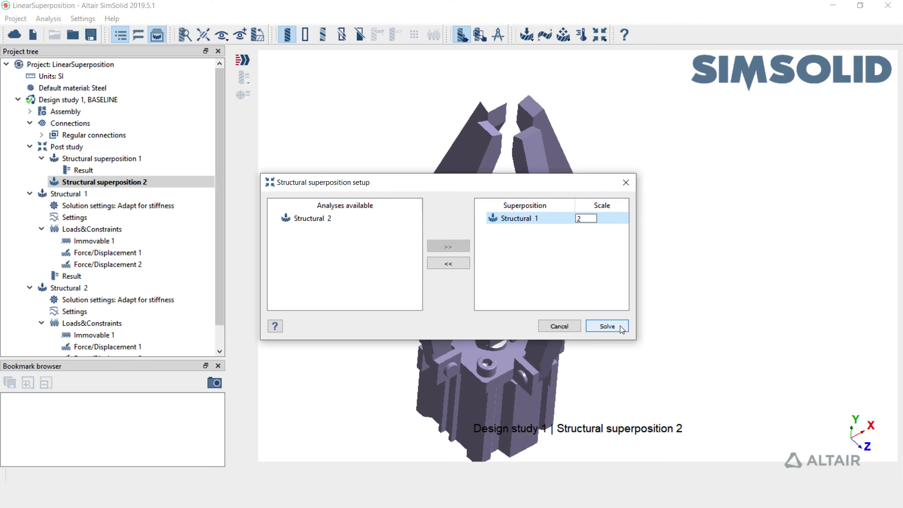
pyautogui.click(607, 326)
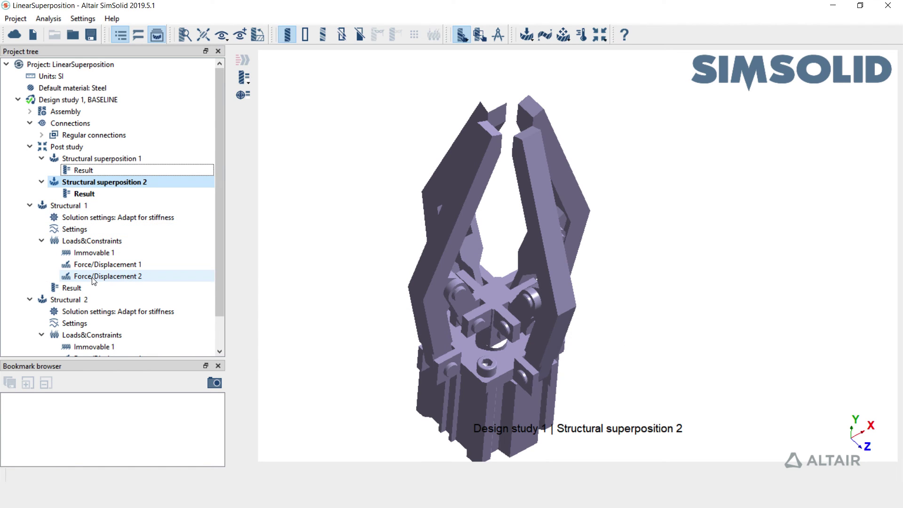
# - Plot the displacement magnitude for Structural superposition 2 and compare it with the Structural 1 result
pyautogui.click(184, 194)
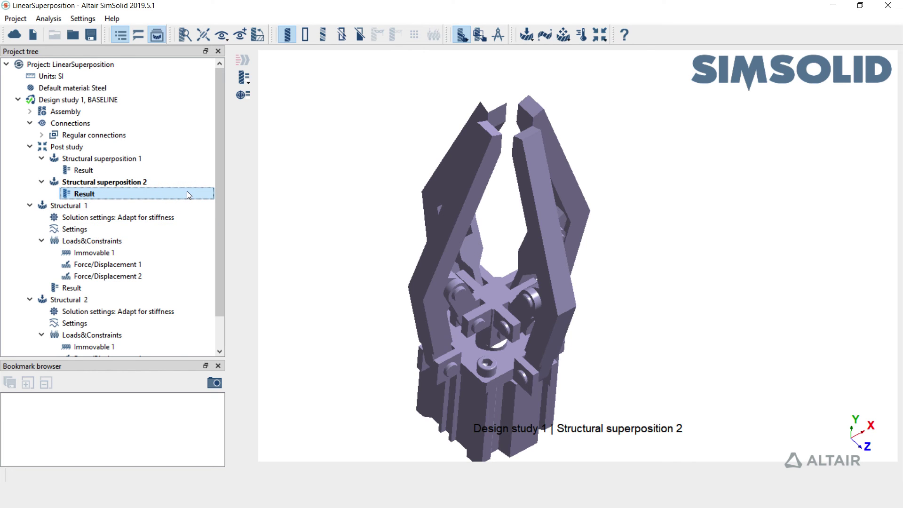
pyautogui.click(243, 77)
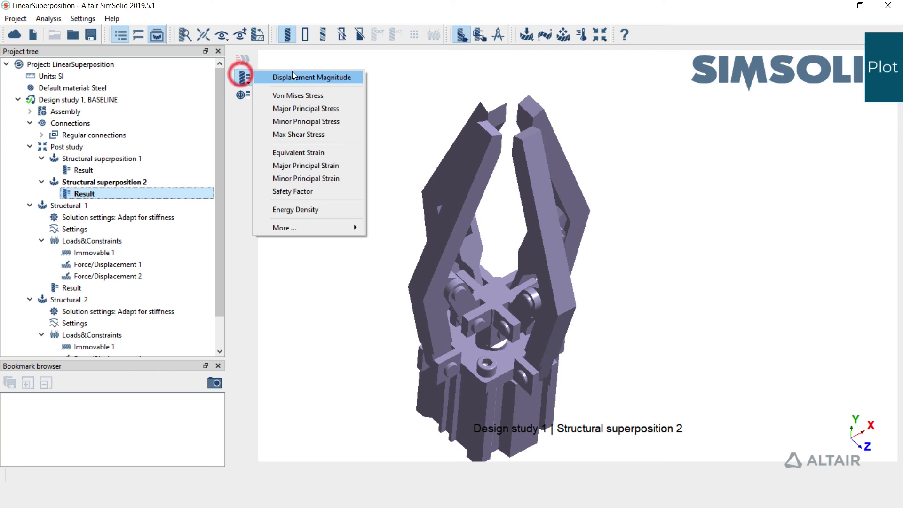
pyautogui.click(326, 77)
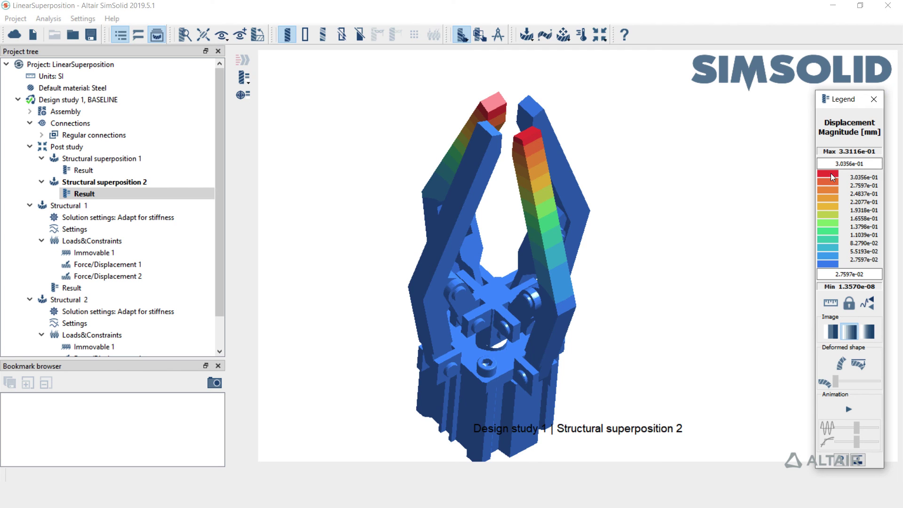
pyautogui.click(85, 291)
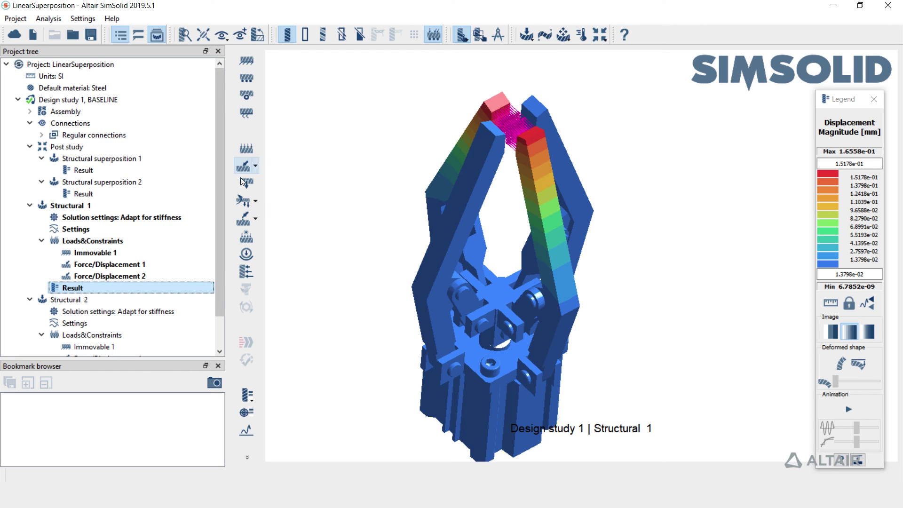
pyautogui.moveTo(218, 235); pyautogui.dragTo(218, 284)
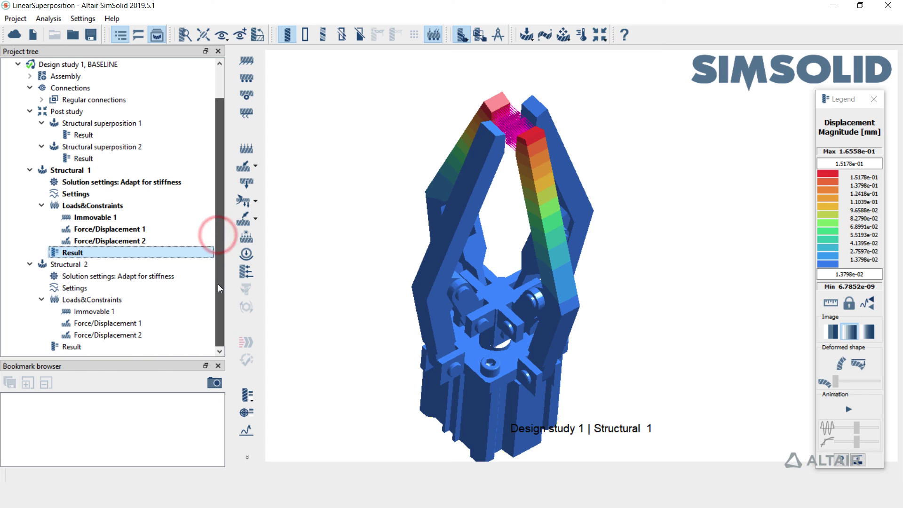